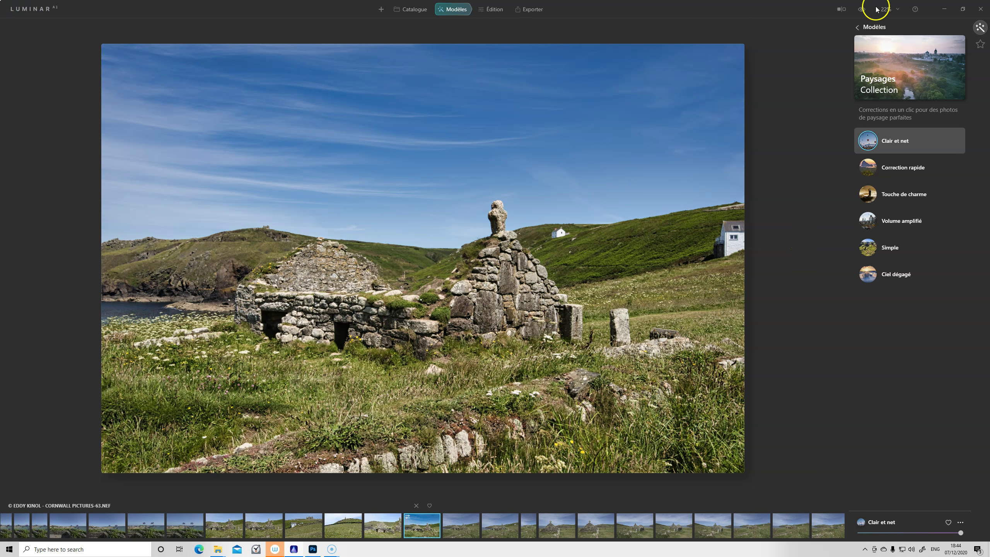
# Step: Switch to Édition and load the custom image cielaugmentelogo as the object in Ciel Augmenté
pyautogui.click(490, 9)
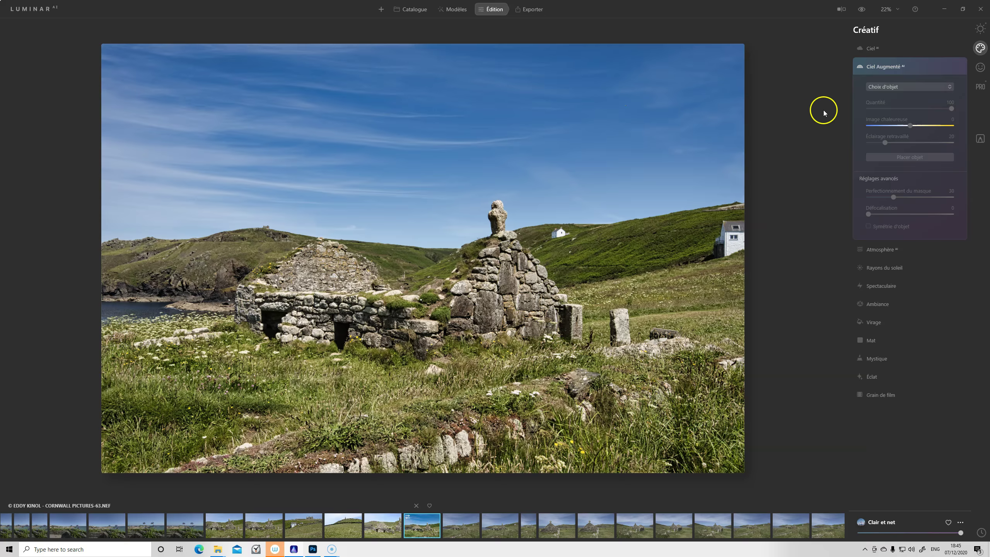
pyautogui.click(905, 87)
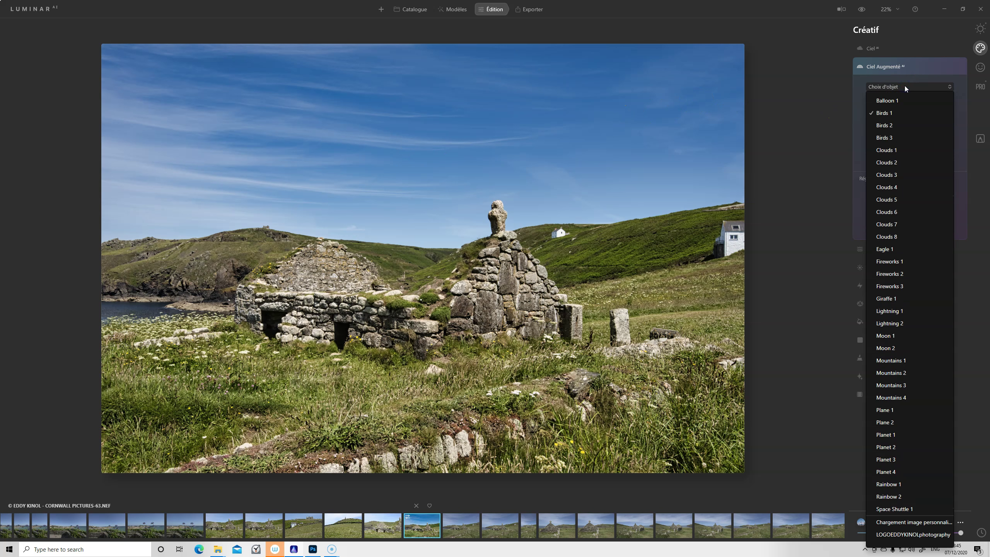
pyautogui.click(902, 522)
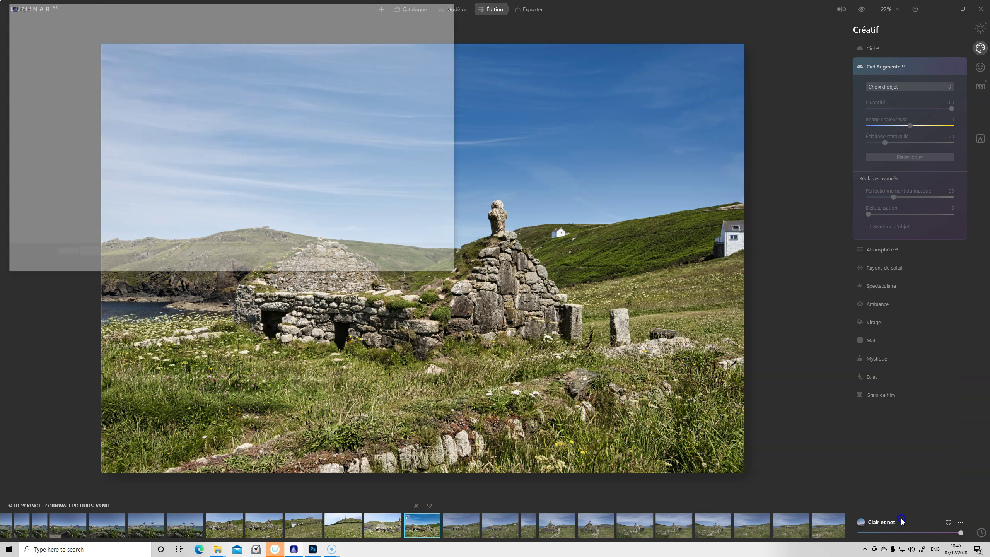
pyautogui.scroll(-2, 90, 152)
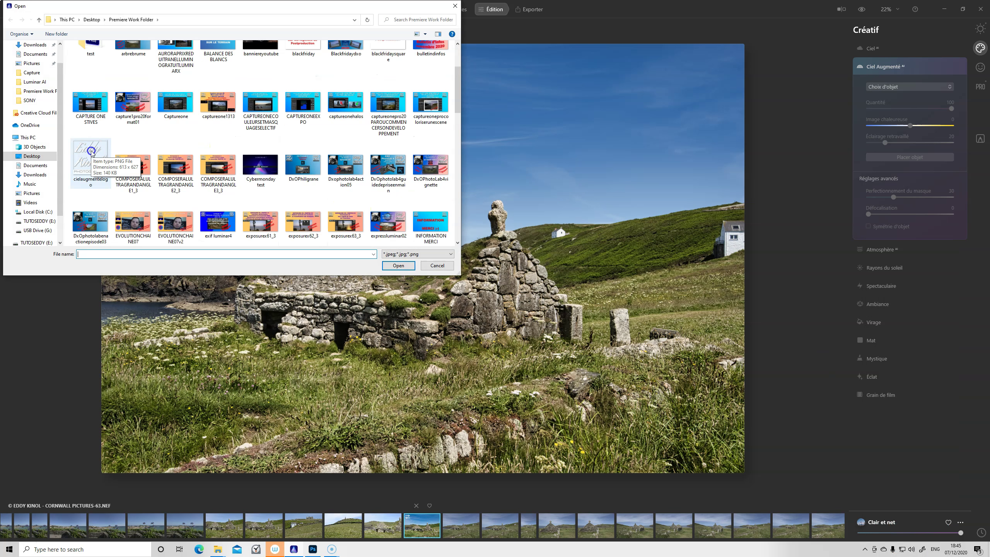
pyautogui.click(90, 152)
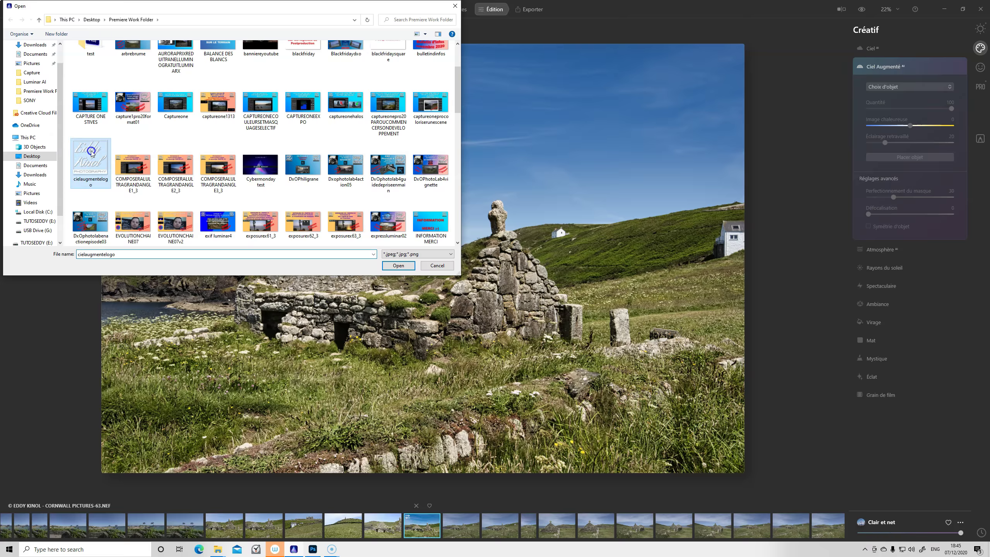
pyautogui.click(409, 268)
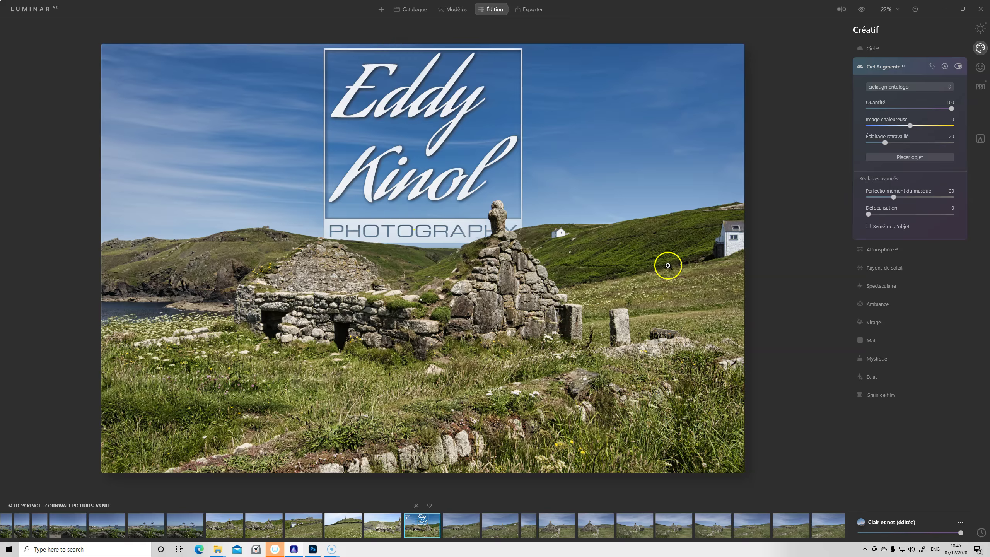
# Step: Place the logo in the upper-right corner of the photo and shrink it to a small watermark with a slight margin
pyautogui.click(892, 157)
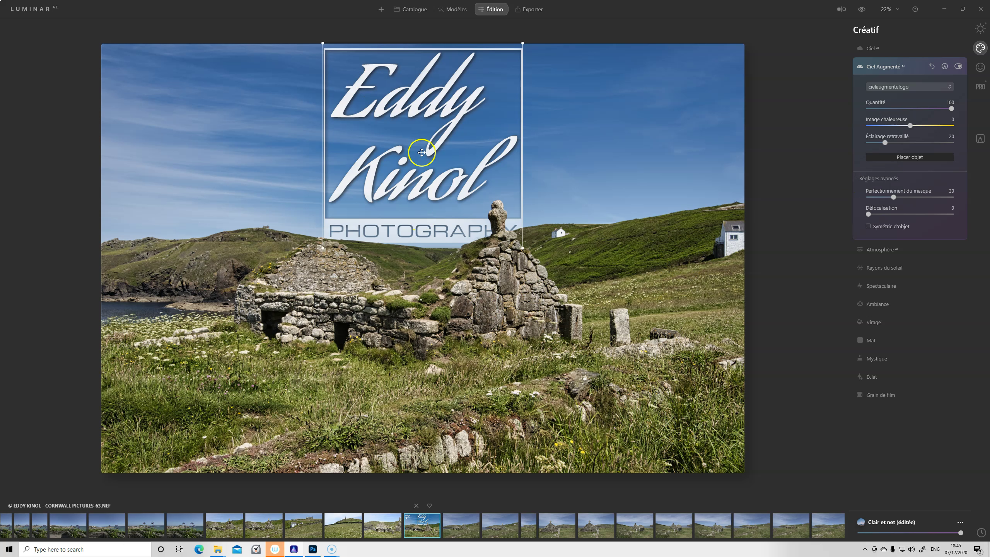
pyautogui.moveTo(419, 153); pyautogui.dragTo(632, 155)
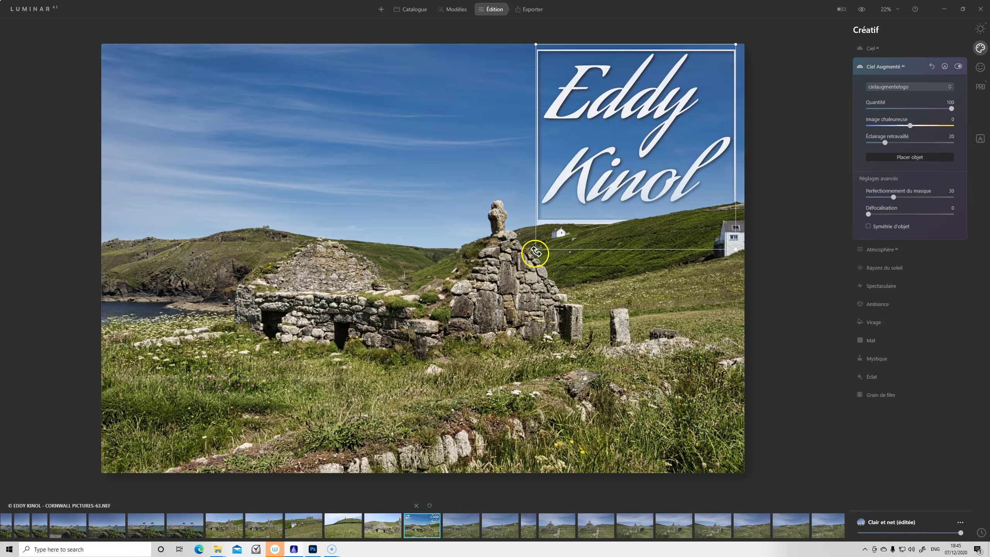
pyautogui.moveTo(536, 251); pyautogui.dragTo(662, 121)
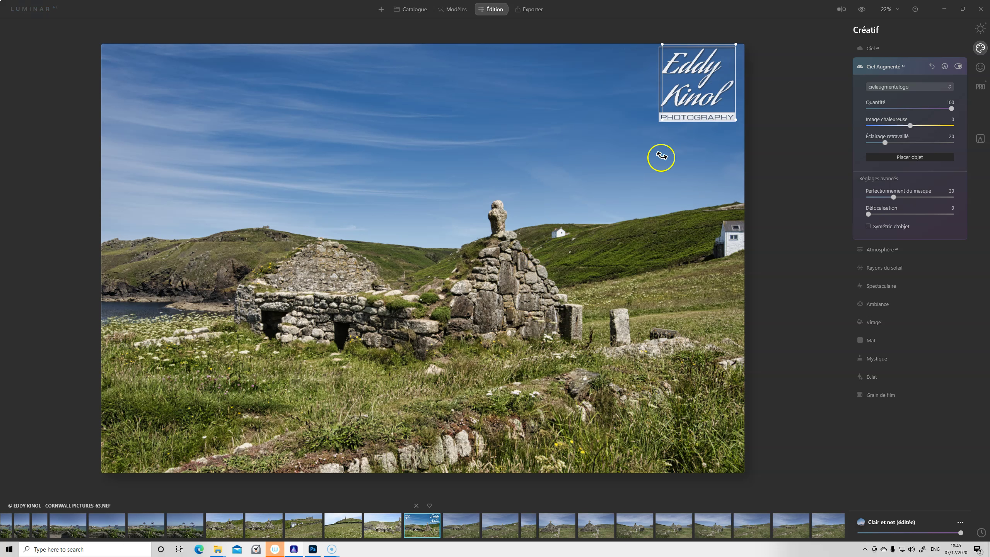
pyautogui.moveTo(702, 81); pyautogui.dragTo(703, 90)
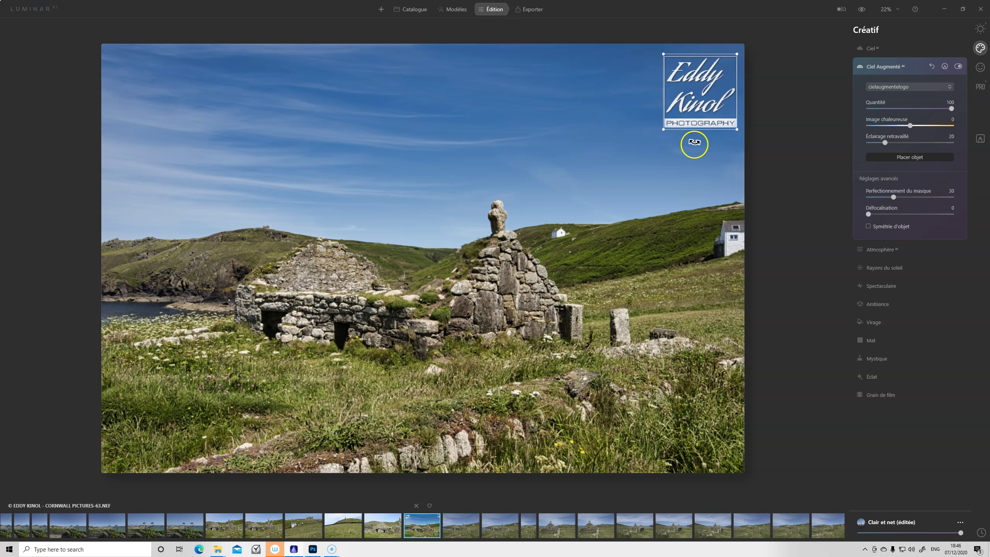
pyautogui.moveTo(662, 133); pyautogui.dragTo(690, 101)
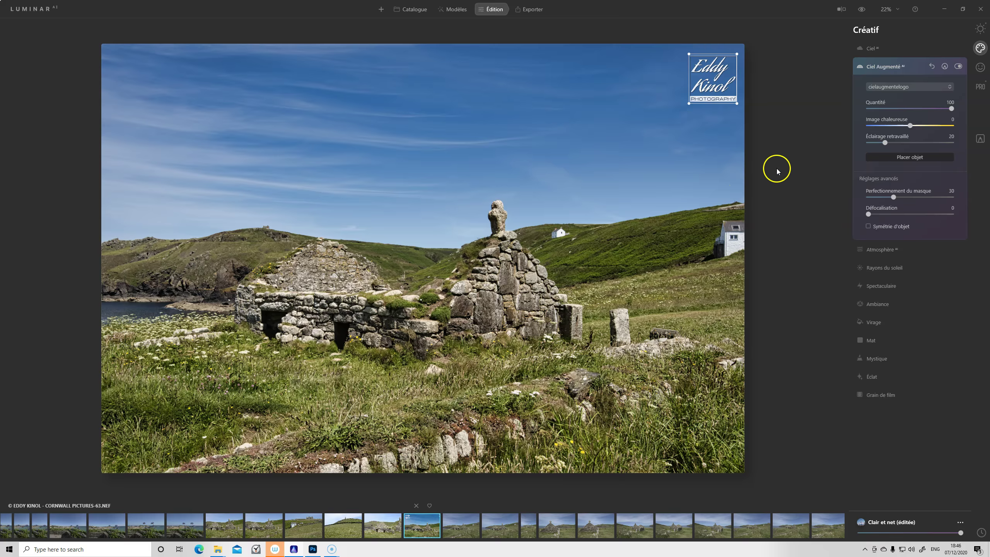
pyautogui.click(910, 157)
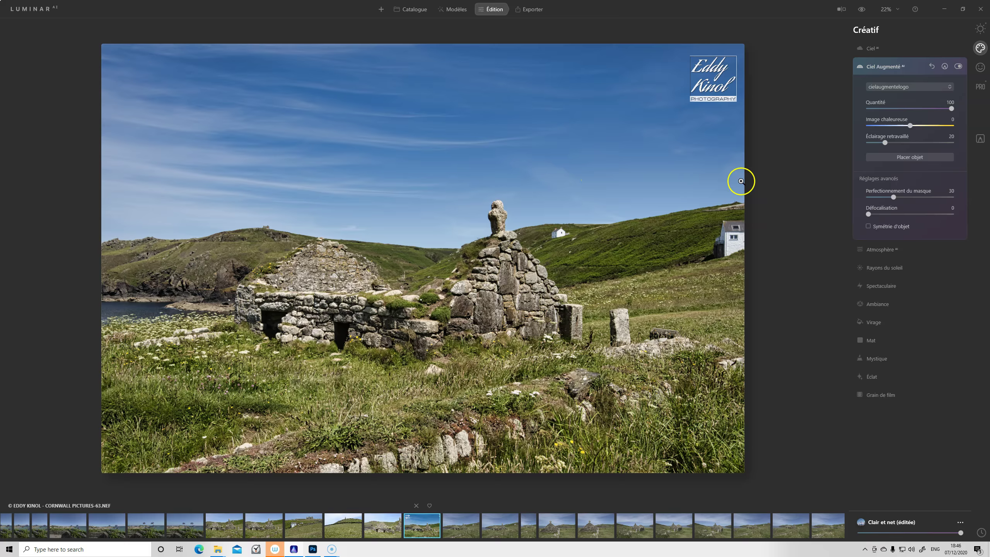
# Step: Reset the Ciel Augmenté adjustment and add a Texture layer in Masquage local
pyautogui.click(904, 159)
pyautogui.click(932, 68)
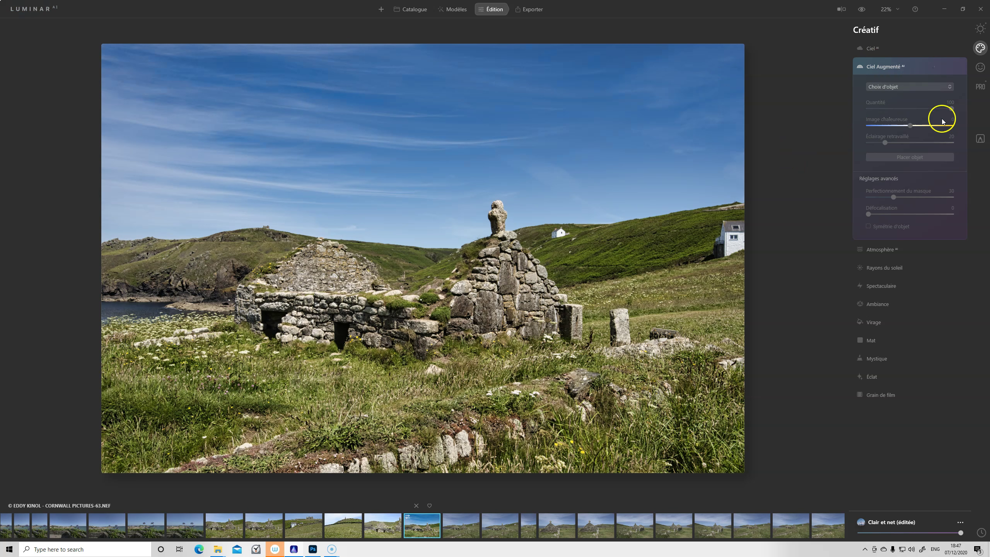
pyautogui.click(980, 138)
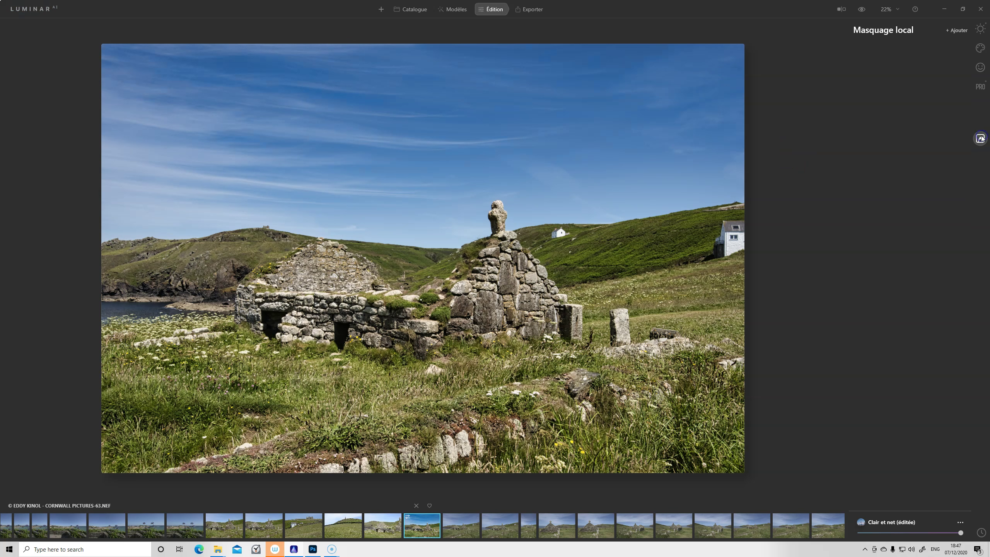
pyautogui.click(955, 30)
pyautogui.click(956, 58)
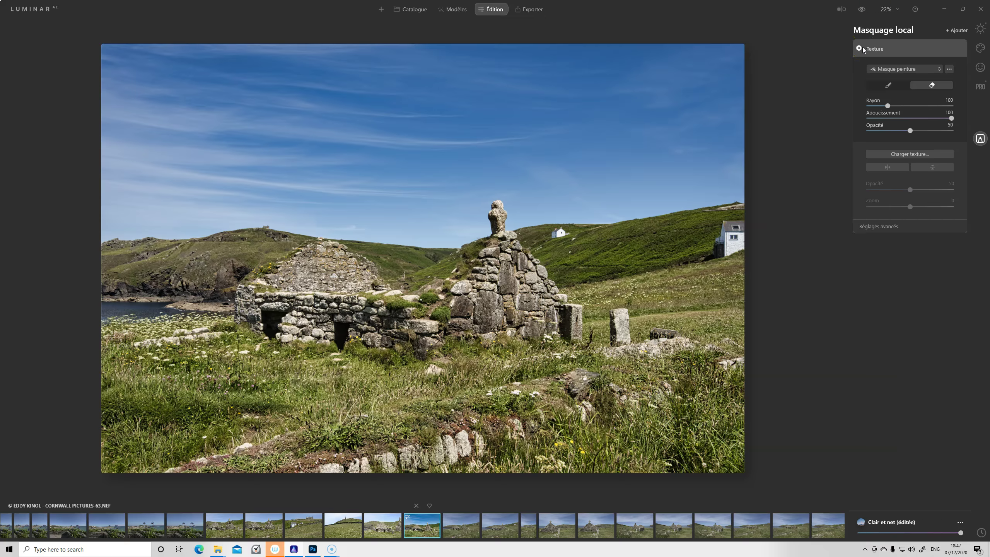
# Step: Load the image texture jpg 02 into the Texture layer
pyautogui.click(862, 48)
pyautogui.click(898, 155)
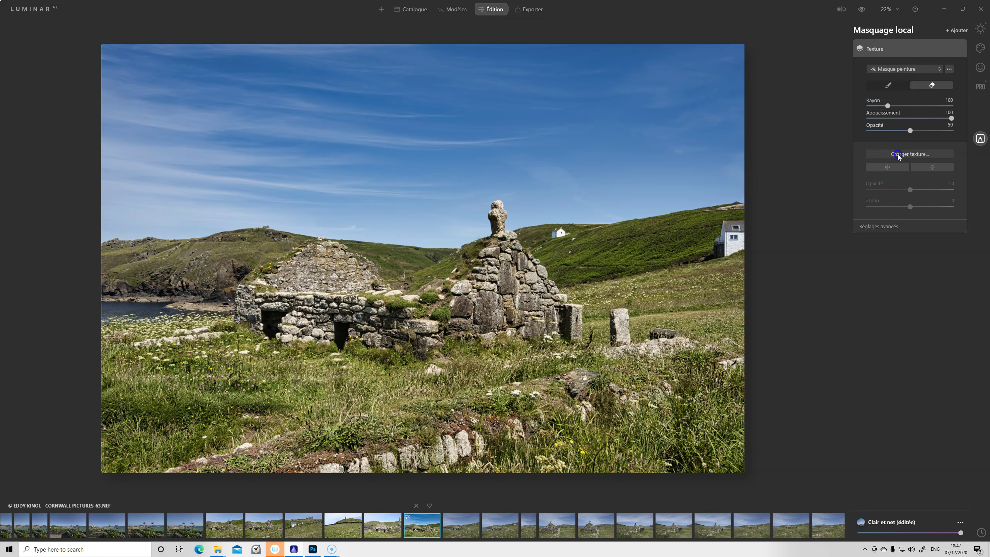
pyautogui.scroll(-15, 387, 221)
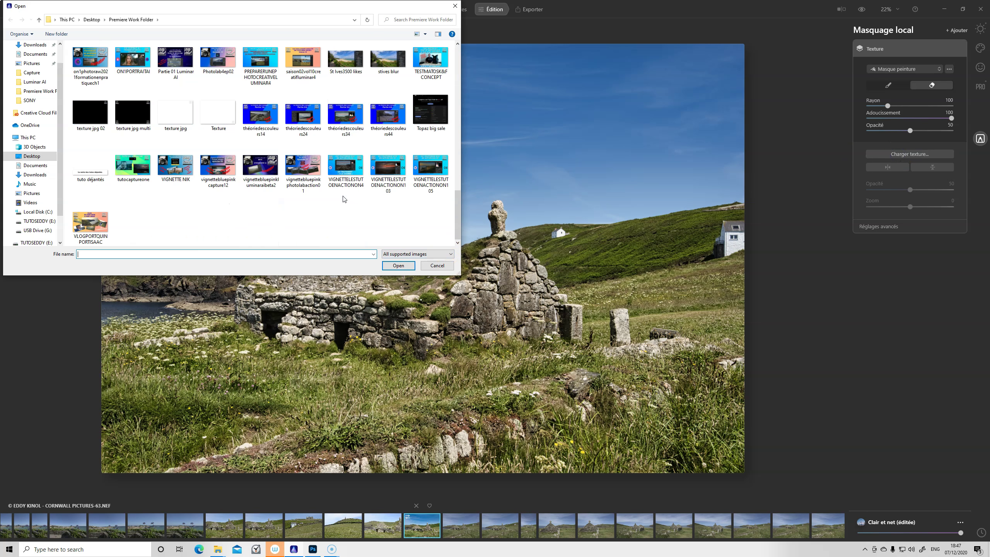
pyautogui.click(90, 112)
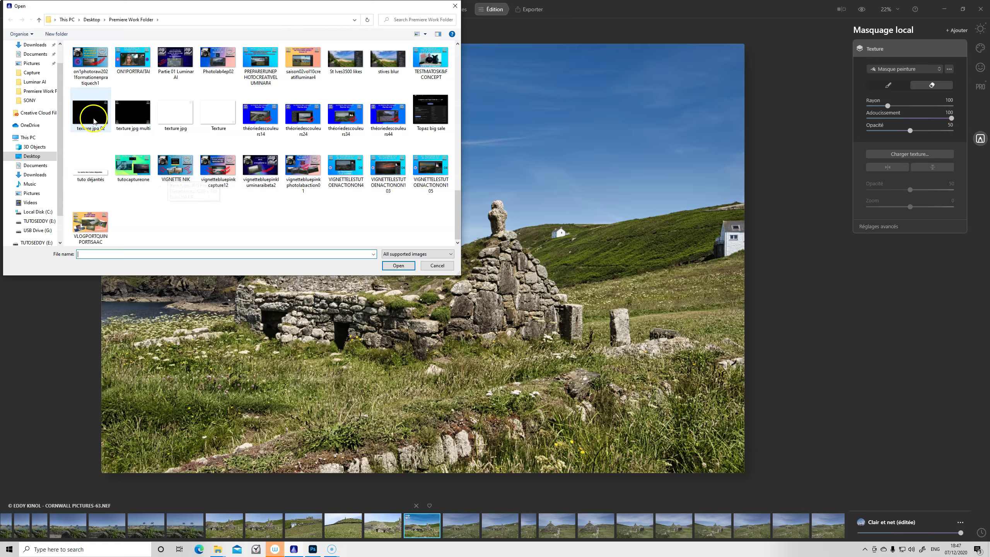
pyautogui.click(398, 265)
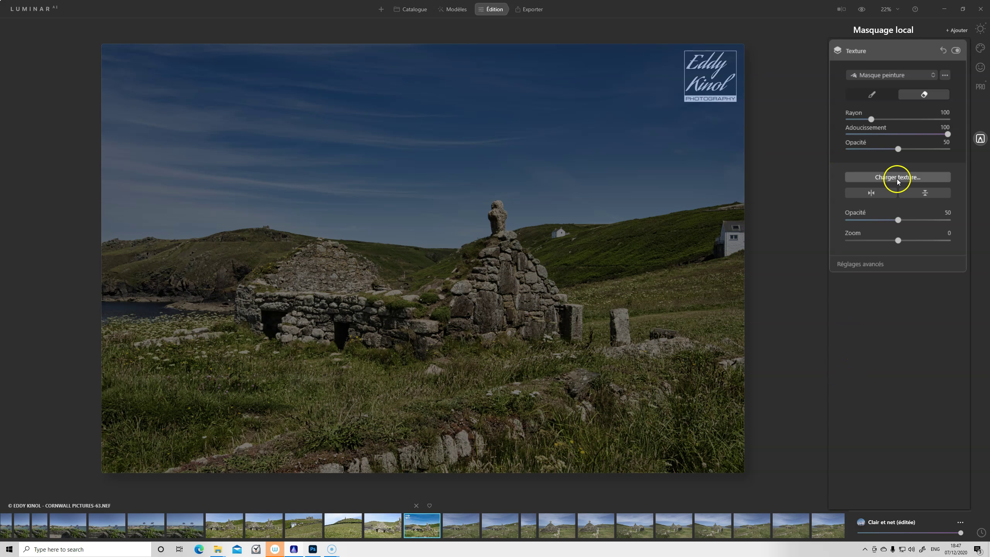
# Step: Set the texture's opacity to 100 and its blend mode to Éclaircir
pyautogui.moveTo(898, 220); pyautogui.dragTo(984, 196)
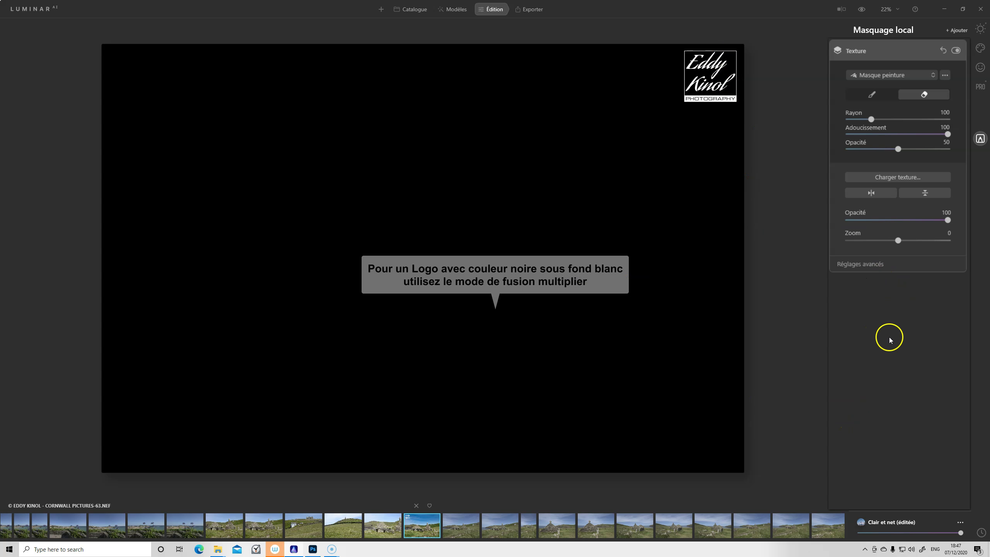
pyautogui.click(865, 264)
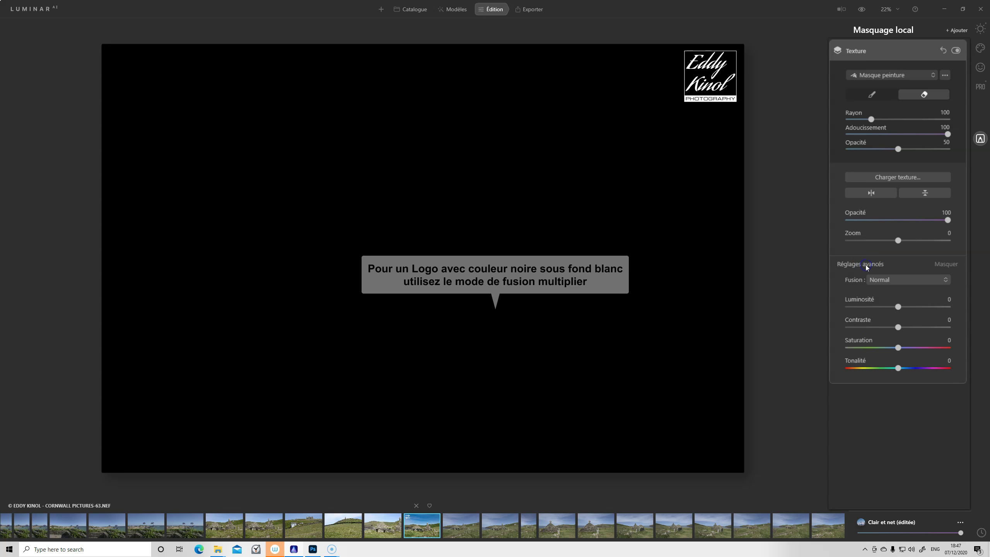
pyautogui.click(893, 281)
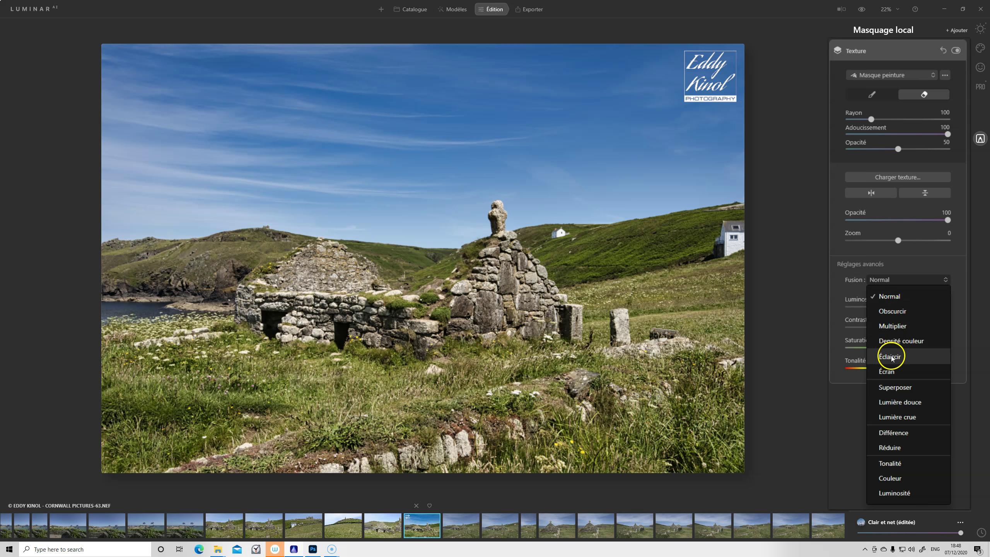
pyautogui.click(892, 357)
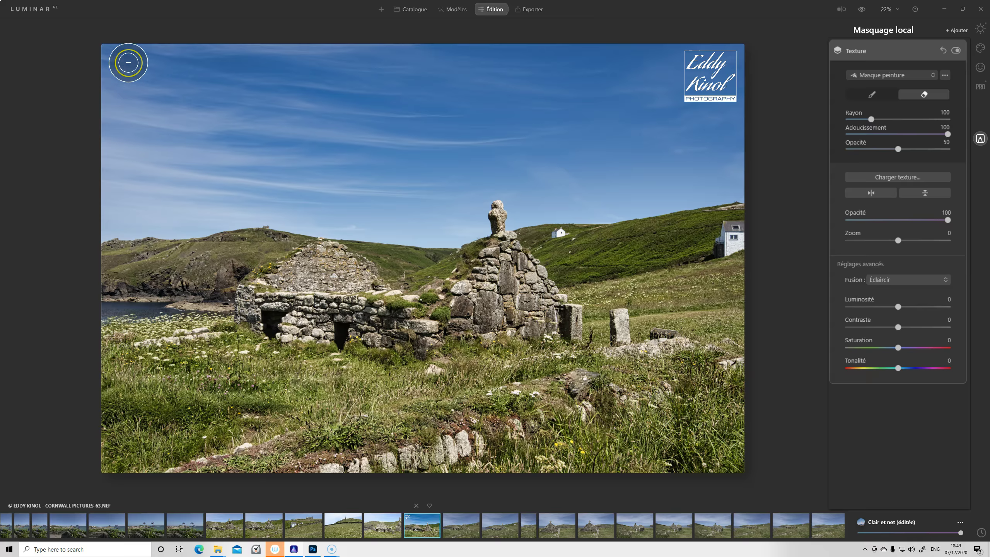
# Step: Replace the layer's texture with the four-logo image texture jpg multi
pyautogui.click(896, 177)
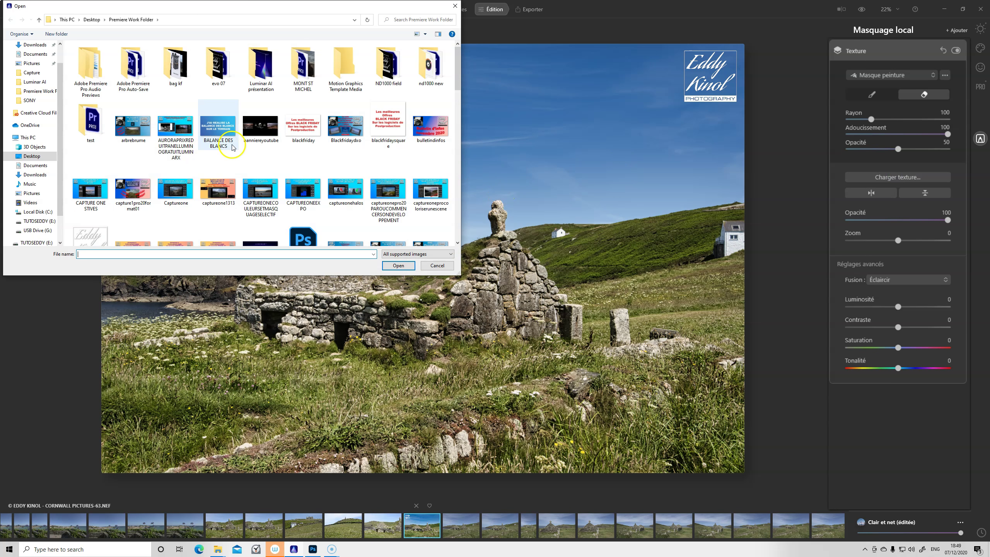
pyautogui.scroll(-8, 205, 202)
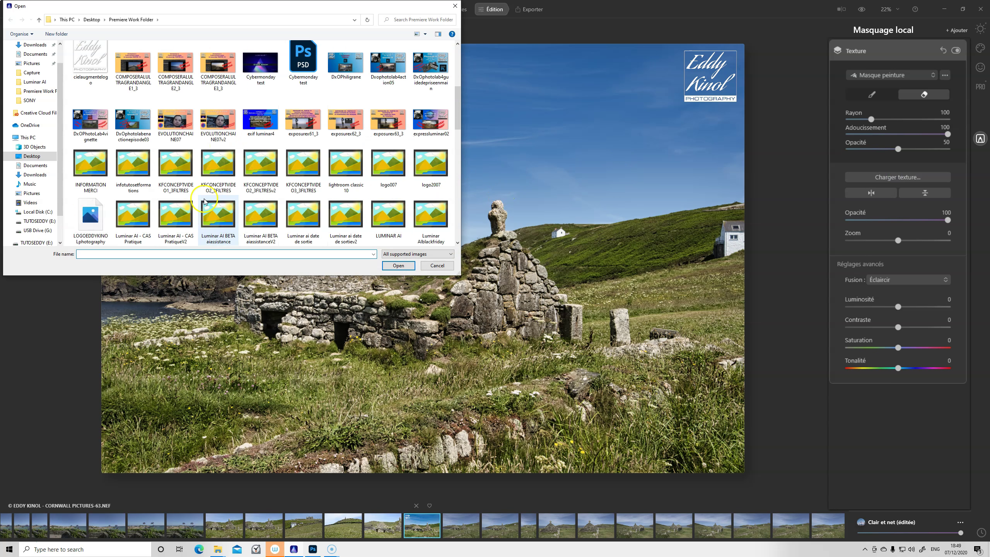
pyautogui.scroll(-8, 206, 201)
pyautogui.click(133, 115)
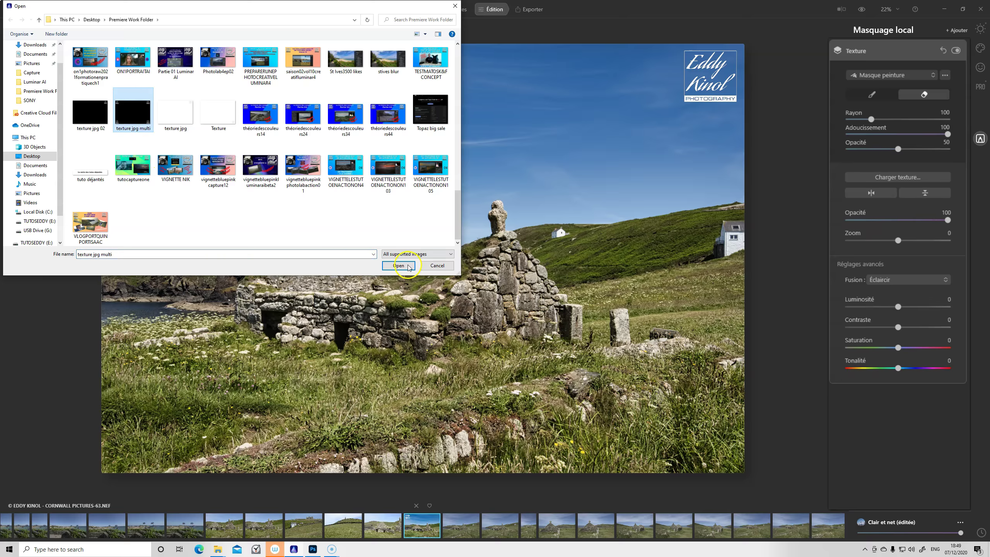
pyautogui.click(398, 266)
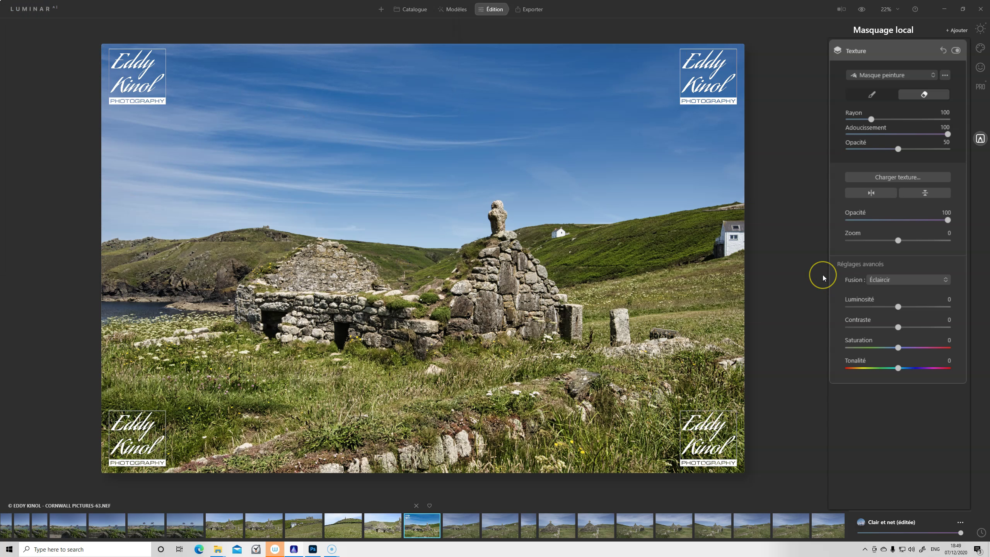
# Step: Compare the four-logo texture in Normal blend mode, and set the blending back to Éclaircir
pyautogui.click(803, 299)
pyautogui.click(947, 279)
pyautogui.click(905, 297)
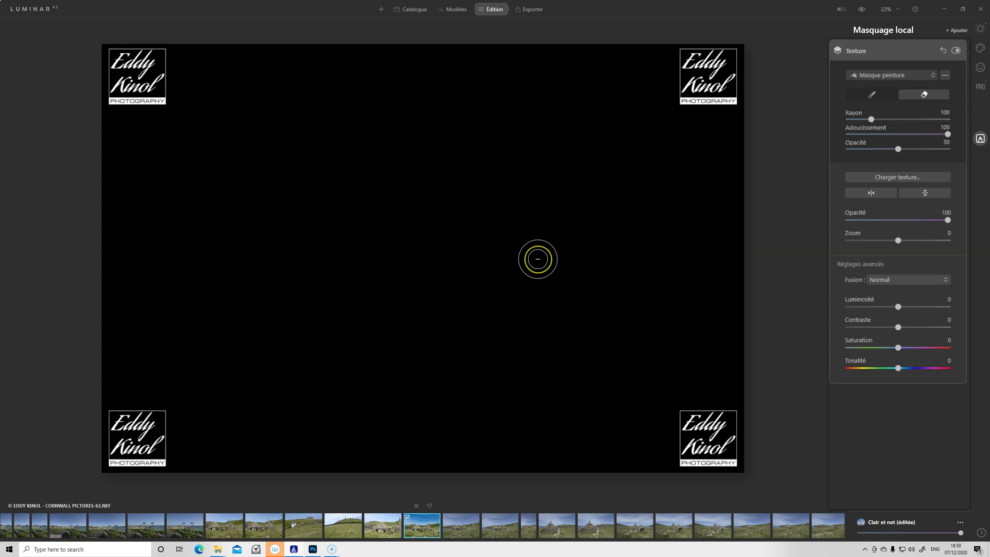
pyautogui.click(908, 280)
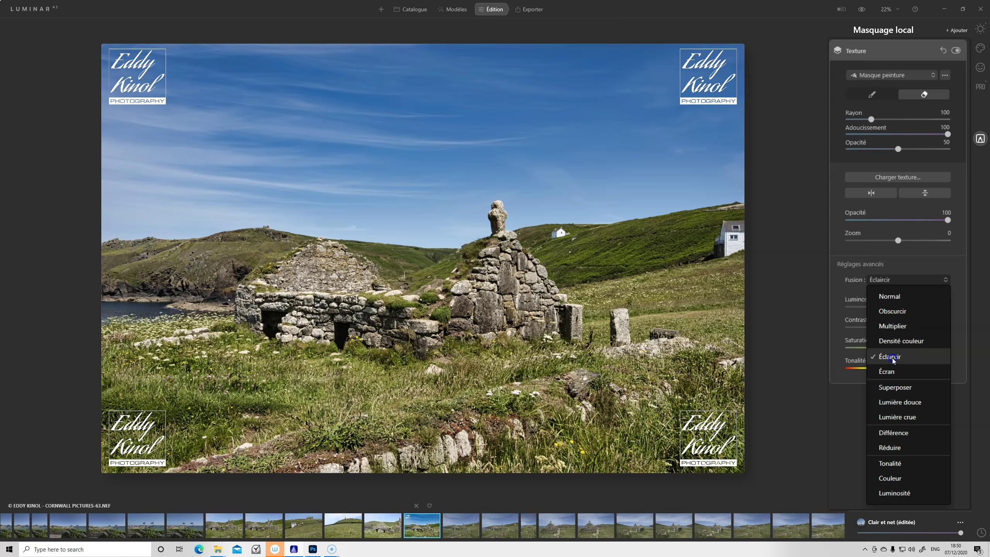
pyautogui.click(883, 356)
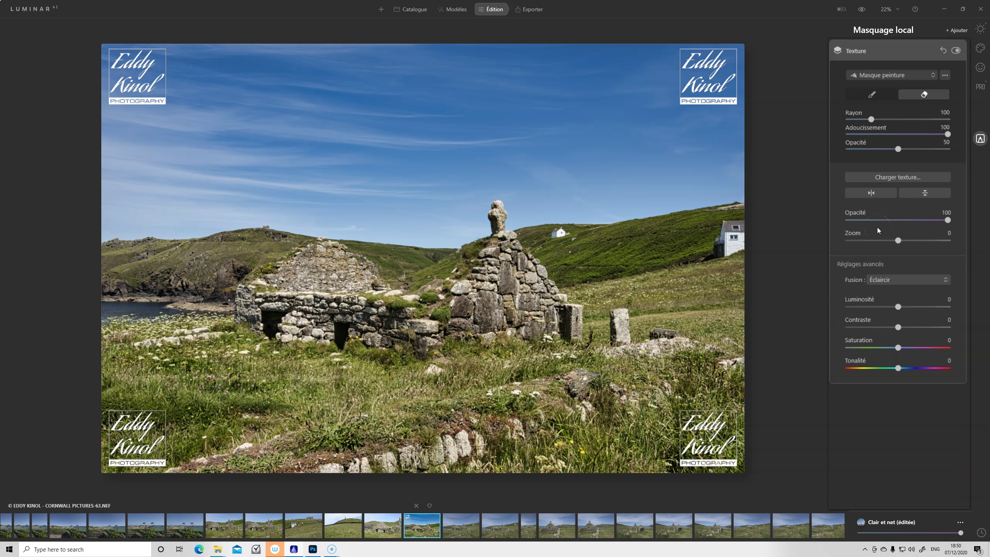
# Step: Erase the upper-left, lower-left and lower-right logos from the texture mask with the eraser at radius 172 and opacity 100
pyautogui.click(930, 95)
pyautogui.moveTo(906, 152); pyautogui.dragTo(923, 152)
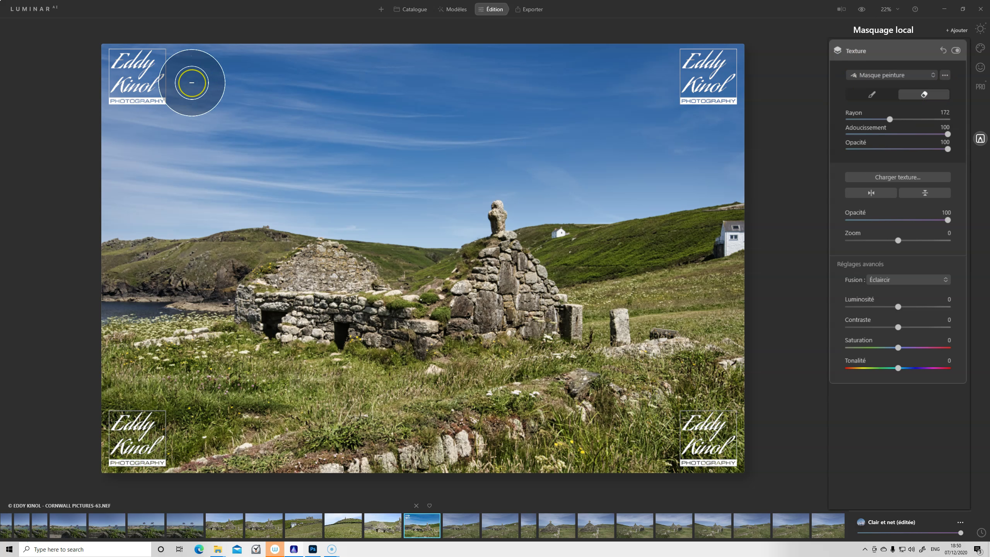
pyautogui.moveTo(187, 63)
pyautogui.mouseDown()
pyautogui.moveTo(183, 85)
pyautogui.moveTo(139, 87)
pyautogui.moveTo(134, 62)
pyautogui.moveTo(151, 66)
pyautogui.moveTo(69, 95)
pyautogui.moveTo(164, 79)
pyautogui.mouseUp()
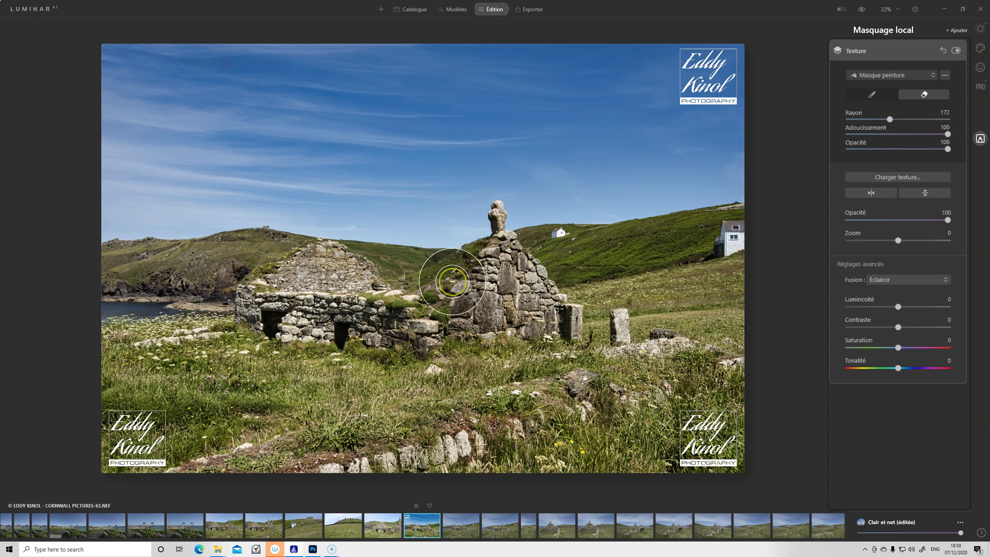
pyautogui.moveTo(177, 426)
pyautogui.mouseDown()
pyautogui.moveTo(147, 473)
pyautogui.moveTo(137, 432)
pyautogui.mouseUp()
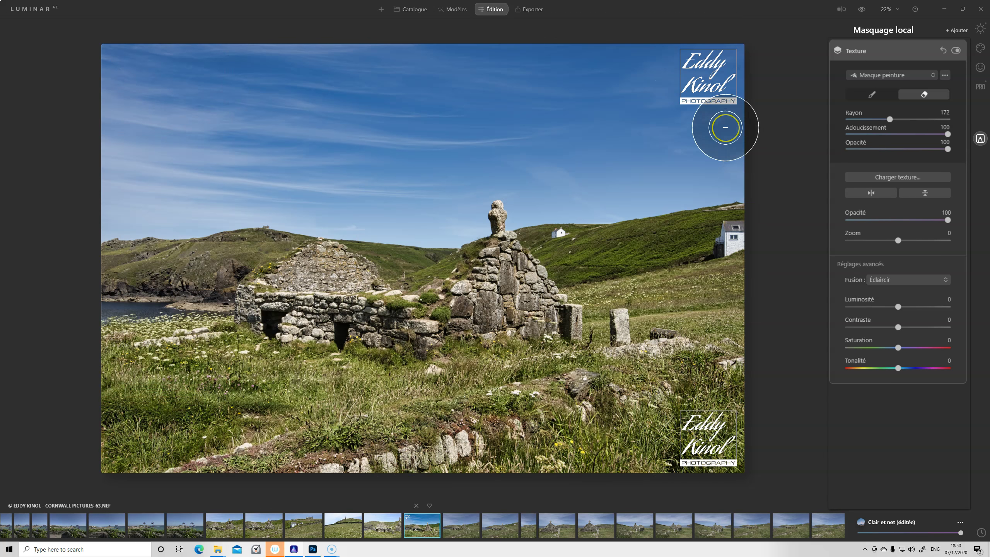
pyautogui.moveTo(718, 420)
pyautogui.mouseDown()
pyautogui.moveTo(759, 462)
pyautogui.moveTo(694, 439)
pyautogui.moveTo(669, 395)
pyautogui.moveTo(718, 422)
pyautogui.moveTo(740, 448)
pyautogui.mouseUp()
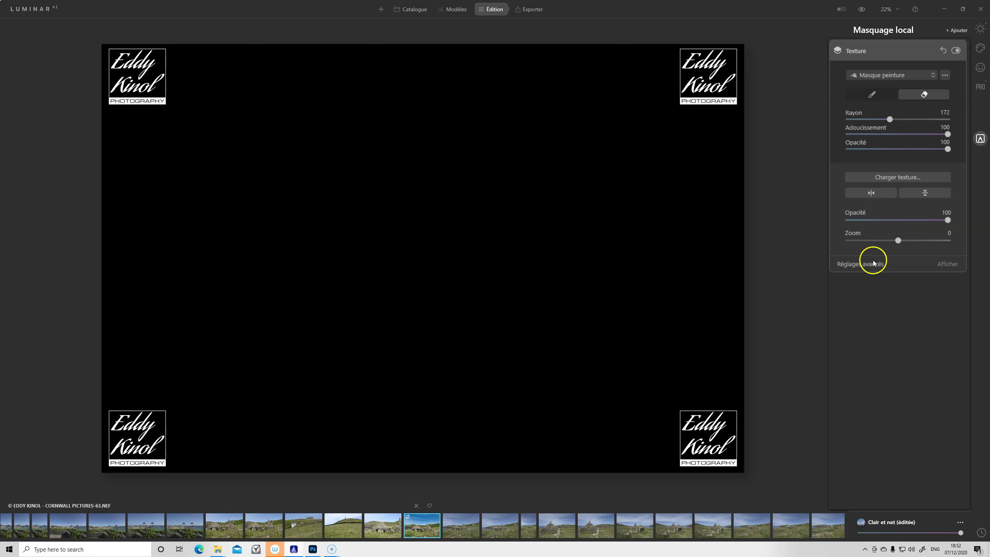
# Step: Set the texture's blend mode to Éclaircir and erase every logo except the one in the photo's upper-left corner
pyautogui.click(884, 279)
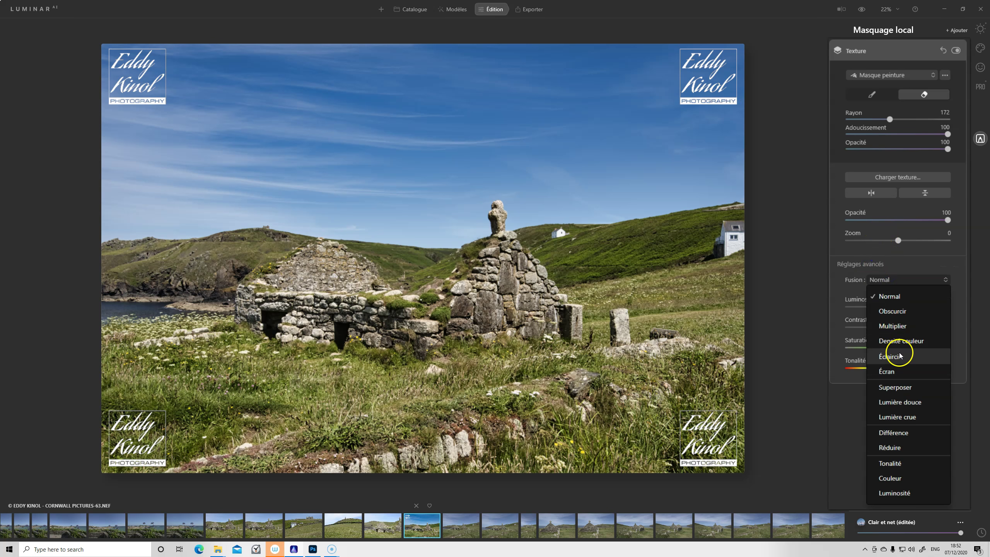
pyautogui.click(901, 356)
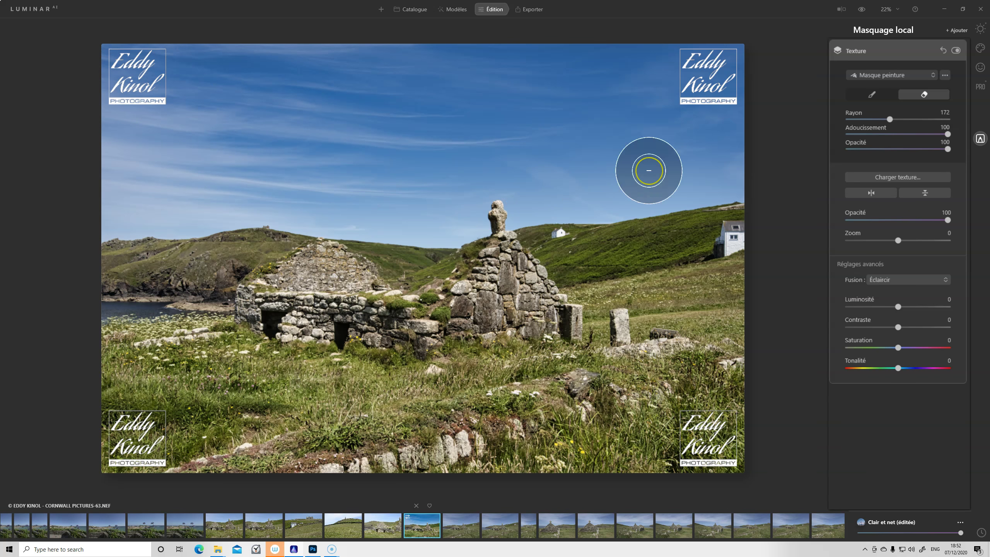
pyautogui.moveTo(712, 82)
pyautogui.mouseDown()
pyautogui.moveTo(618, 77)
pyautogui.moveTo(658, 97)
pyautogui.mouseUp()
pyautogui.moveTo(692, 44)
pyautogui.mouseDown()
pyautogui.moveTo(719, 55)
pyautogui.moveTo(716, 84)
pyautogui.moveTo(729, 105)
pyautogui.mouseUp()
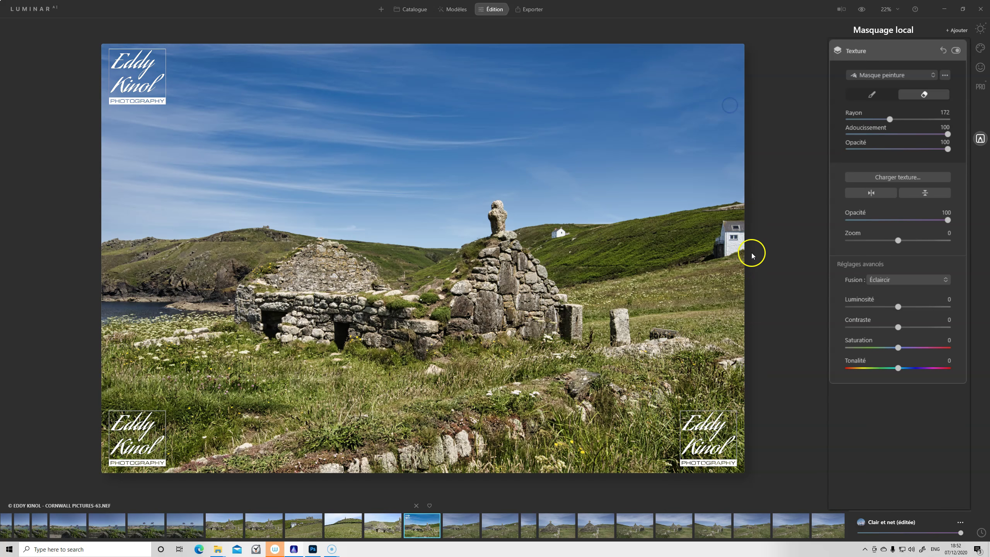
pyautogui.moveTo(698, 429)
pyautogui.mouseDown()
pyautogui.moveTo(722, 442)
pyautogui.moveTo(711, 435)
pyautogui.moveTo(692, 452)
pyautogui.moveTo(690, 477)
pyautogui.mouseUp()
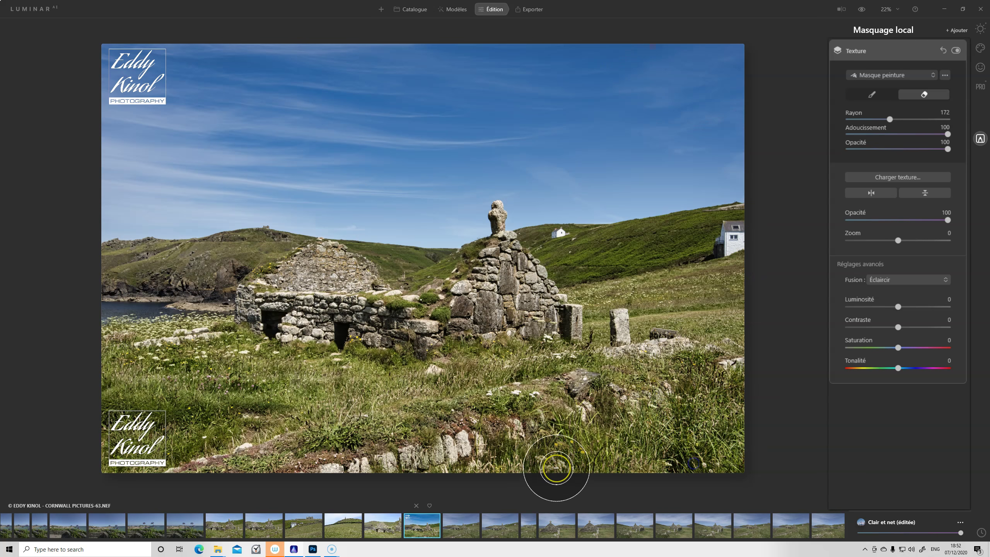
pyautogui.moveTo(177, 431)
pyautogui.mouseDown()
pyautogui.moveTo(106, 420)
pyautogui.moveTo(150, 437)
pyautogui.moveTo(107, 409)
pyautogui.moveTo(117, 429)
pyautogui.mouseUp()
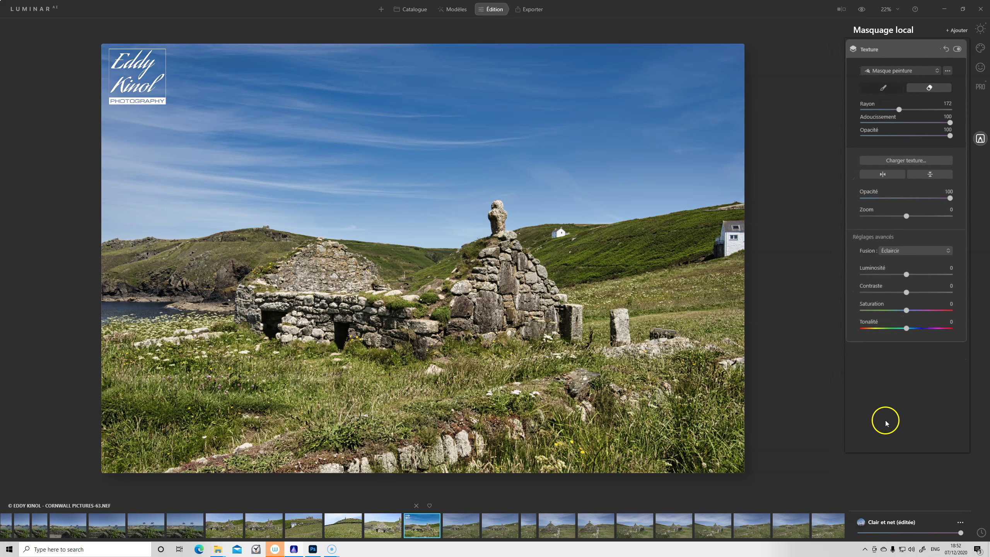